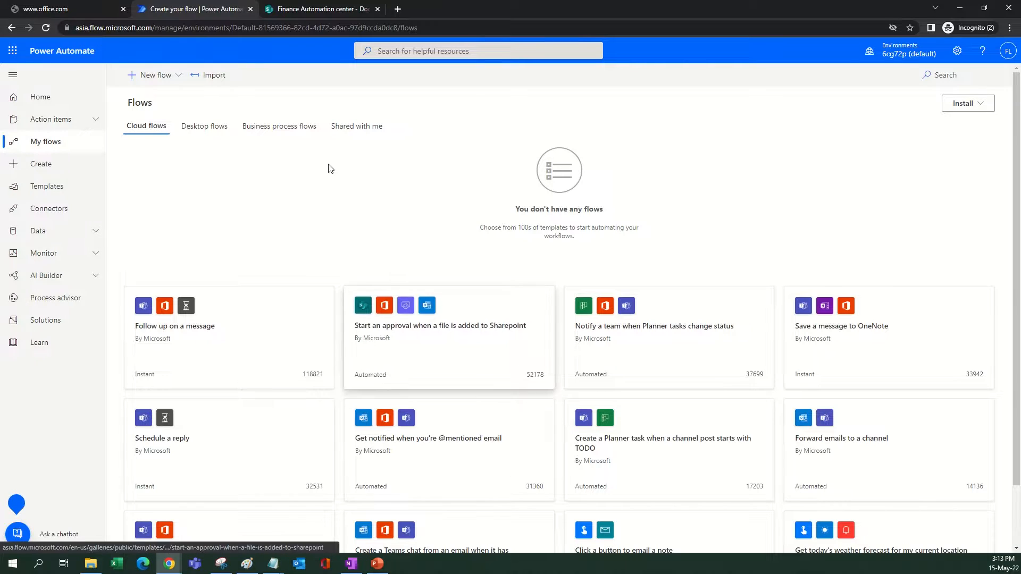
- Create an instant cloud flow named Test SharePoint that uses the Manually trigger a flow trigger
click(168, 75)
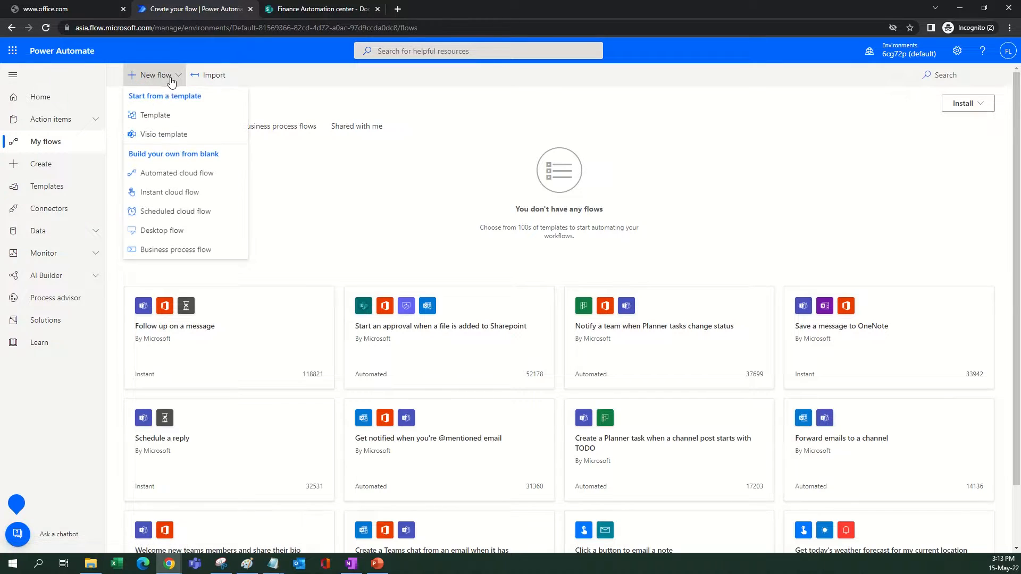
click(169, 193)
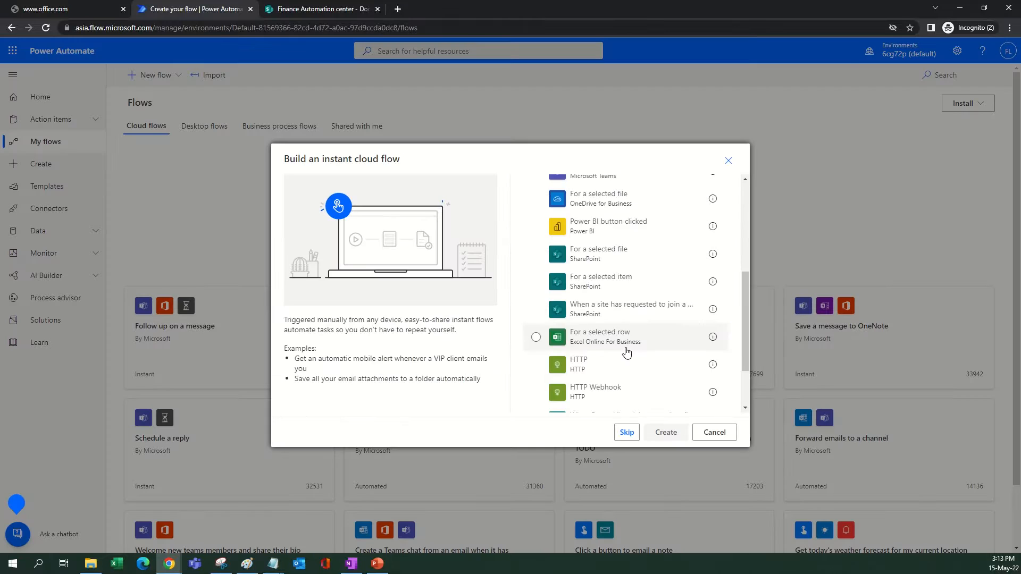
scroll(613, 304, up, 5)
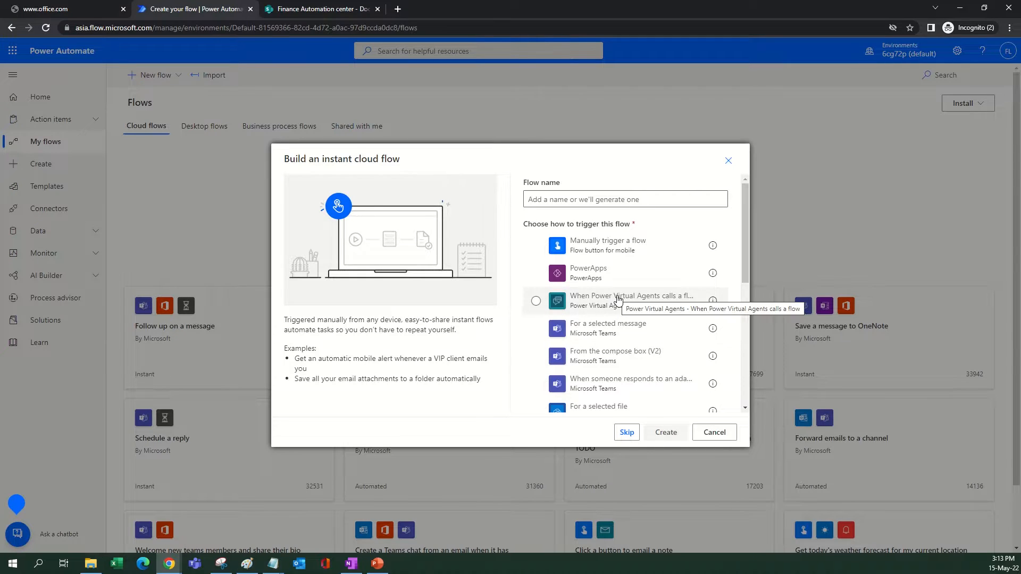
scroll(614, 304, down, 2)
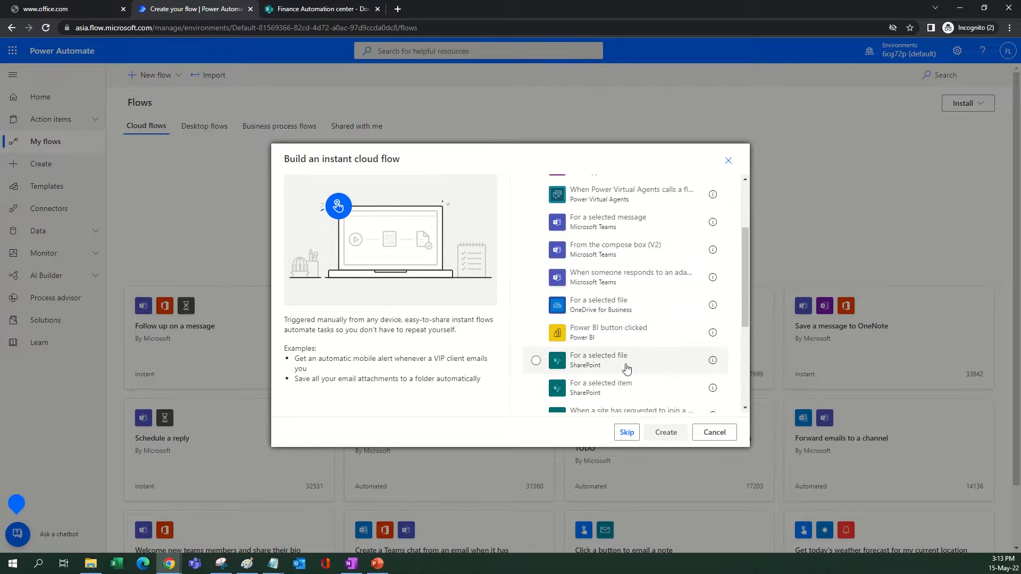
scroll(627, 368, down, 1)
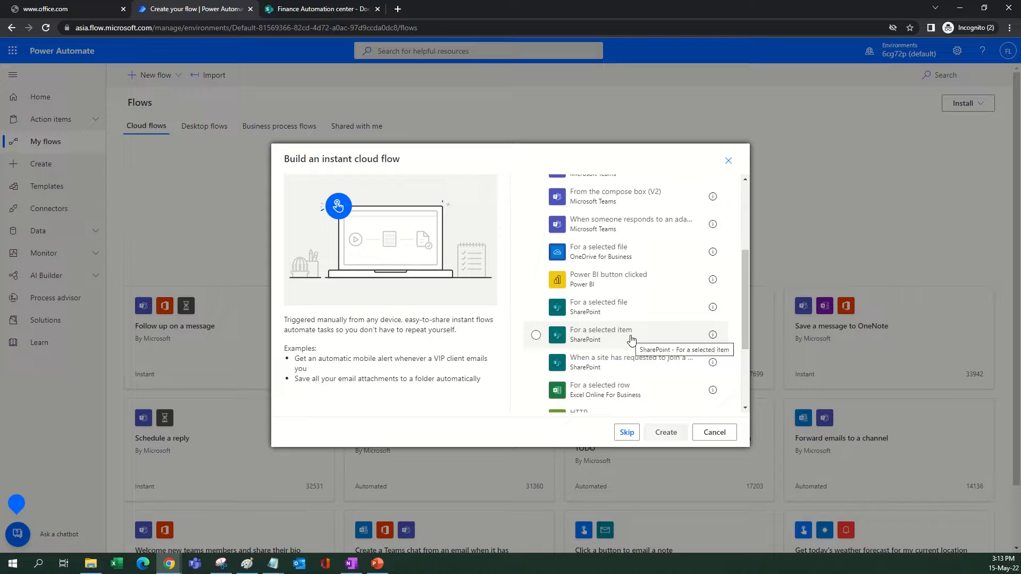
scroll(627, 349, down, 1)
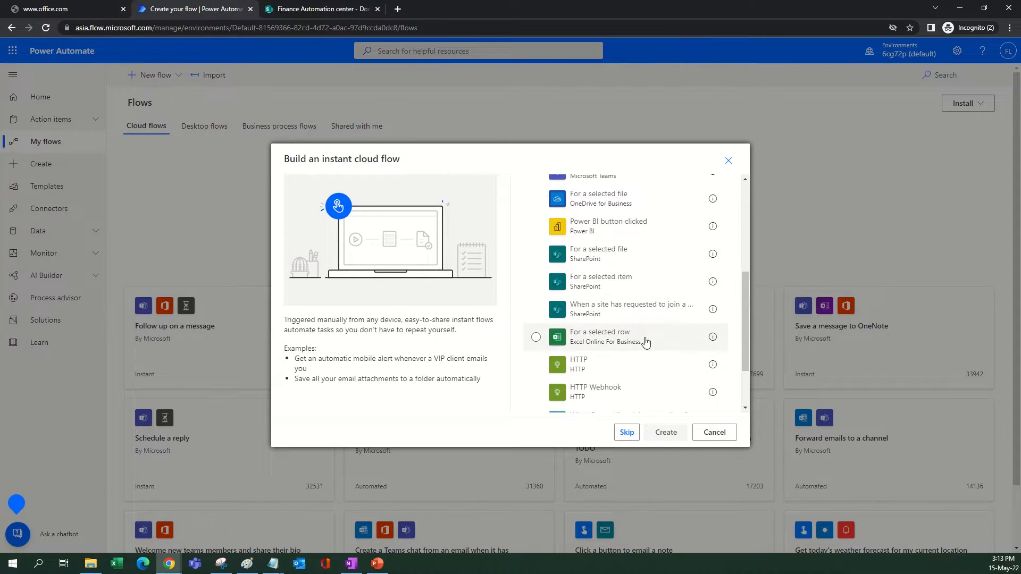
scroll(643, 349, up, 5)
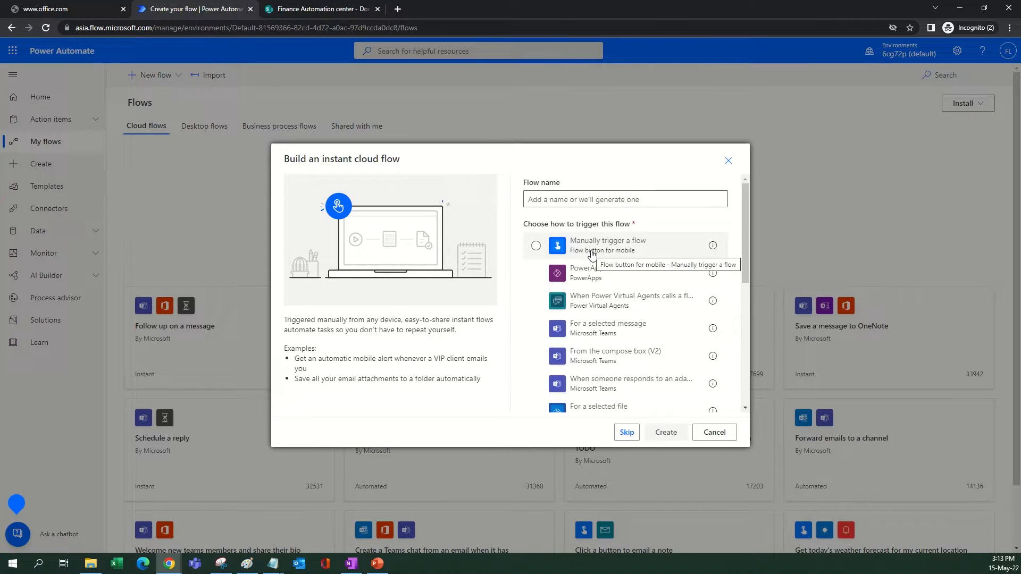
click(592, 254)
click(571, 199)
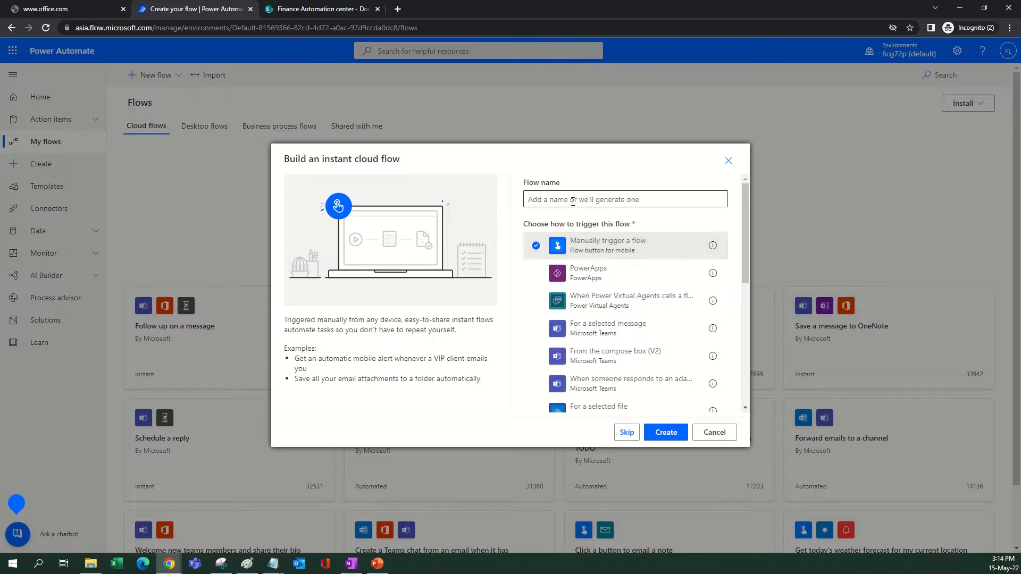
text(Test SharePoint)
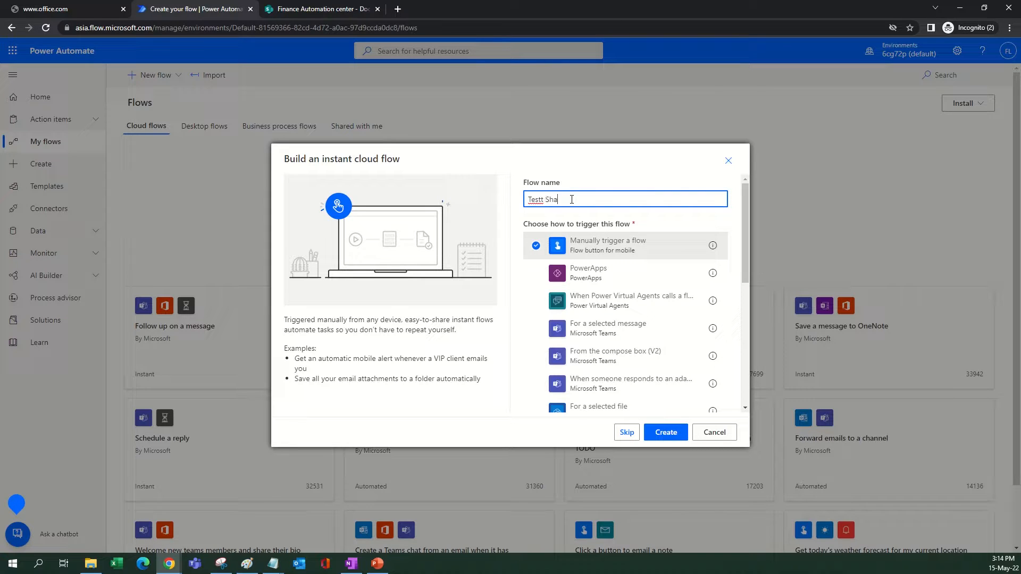
click(662, 430)
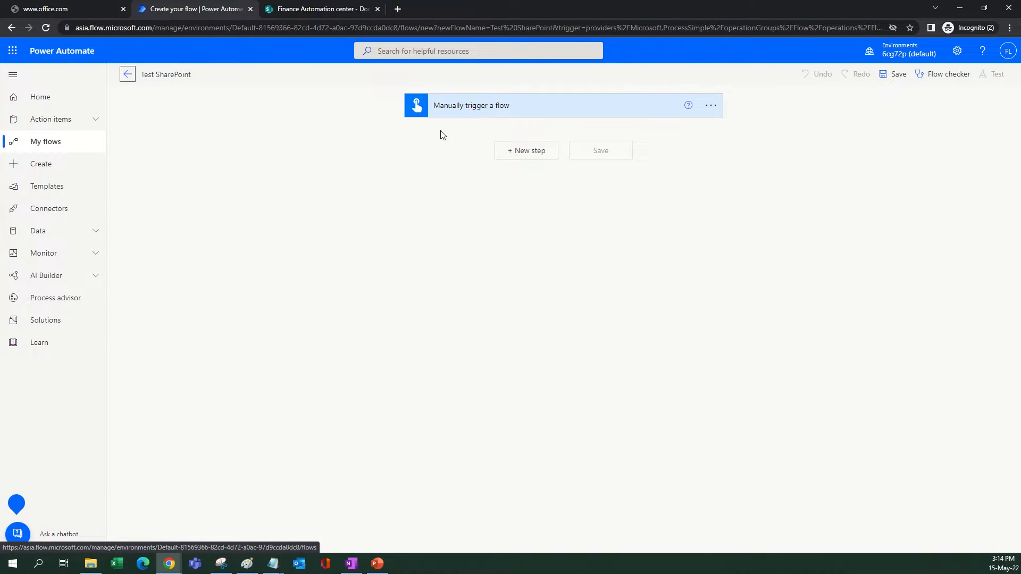
- Start a new step below the trigger and check the Project One folder in the Finance Automation center's SharePoint documents
click(544, 154)
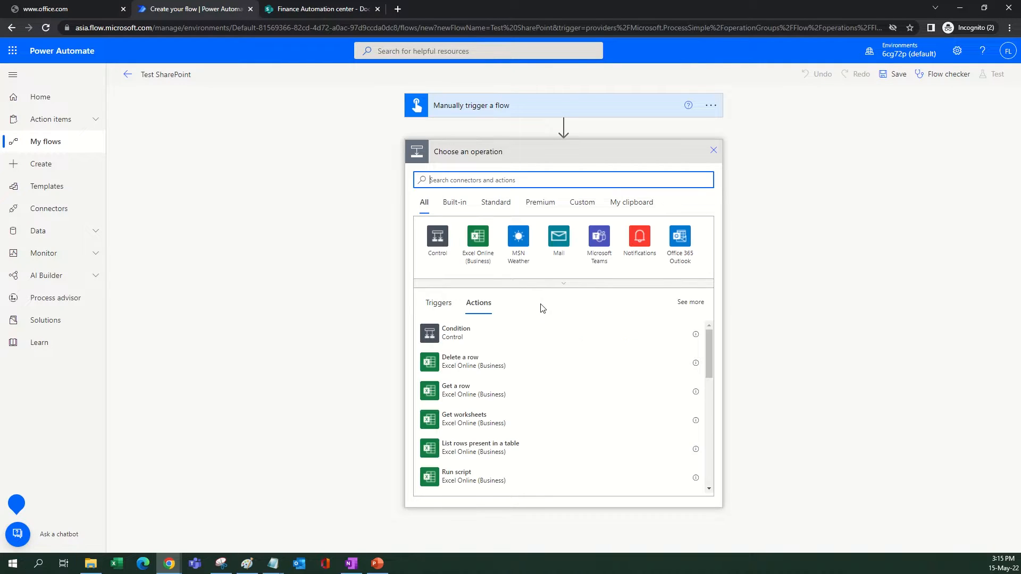
click(317, 10)
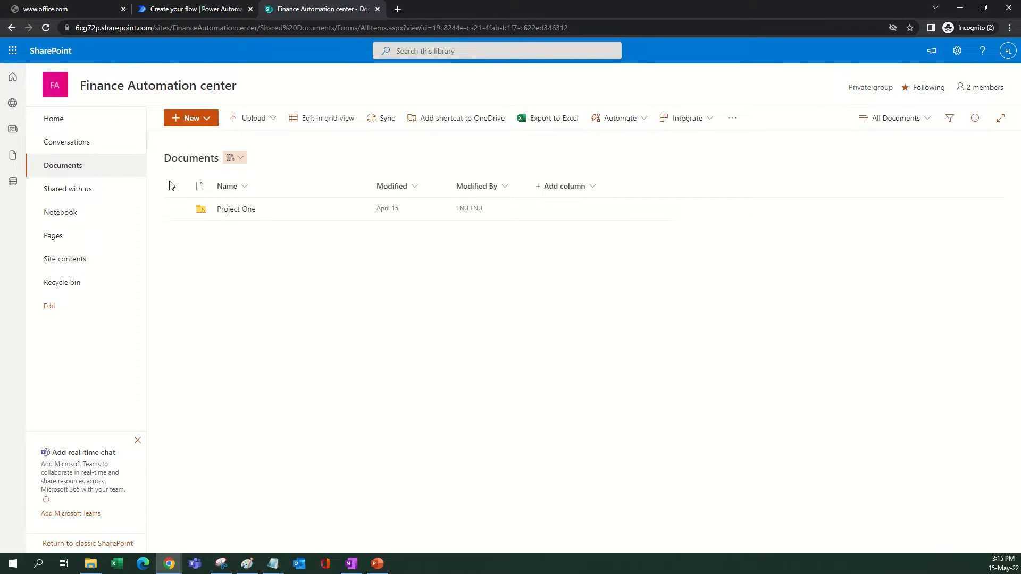
click(236, 210)
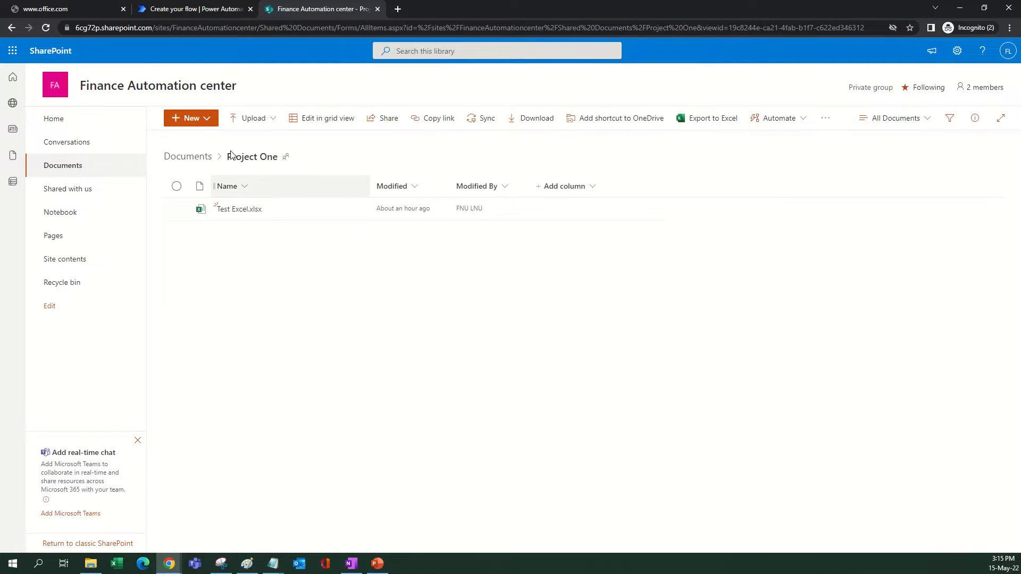
click(176, 5)
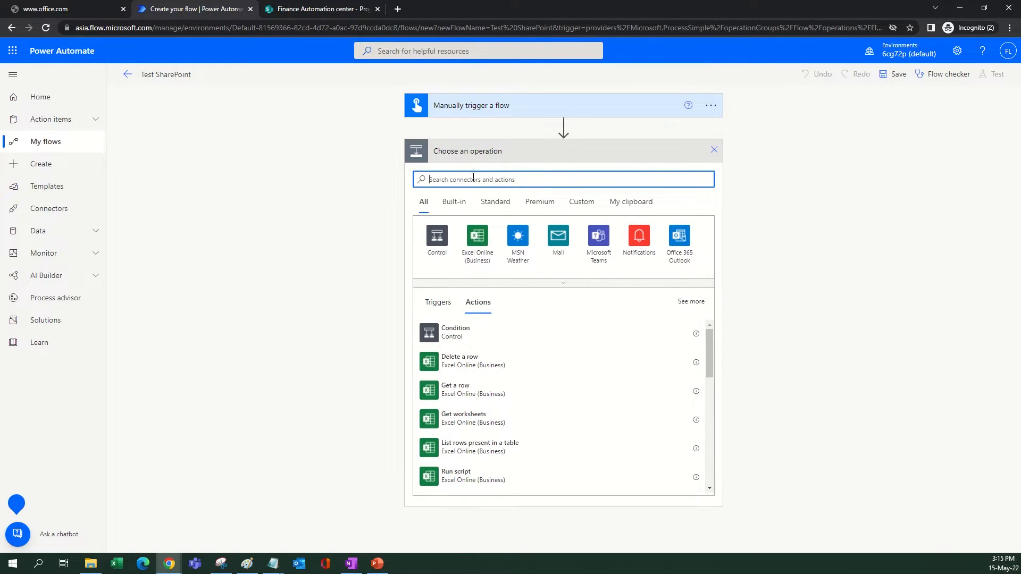
- Search for the sharepoint connector, select it for the new step, and look through its triggers and actions
text(sharepoint)
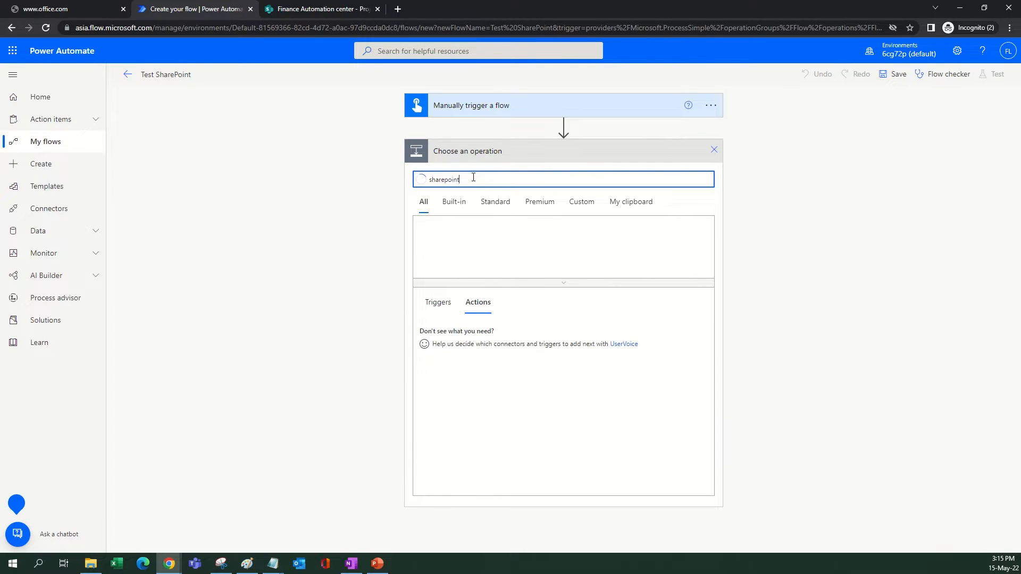
click(435, 239)
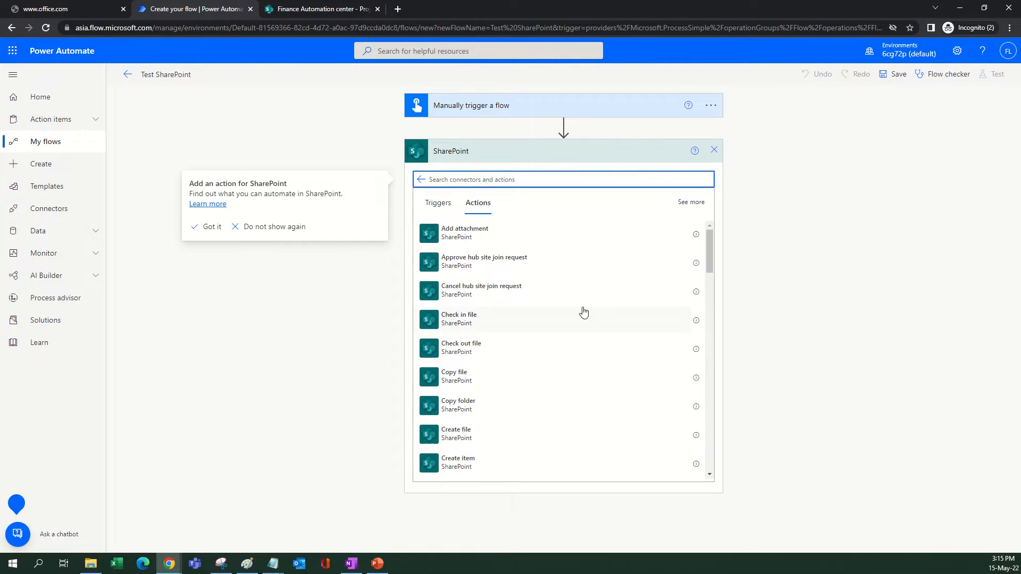
drag(710, 252, 704, 232)
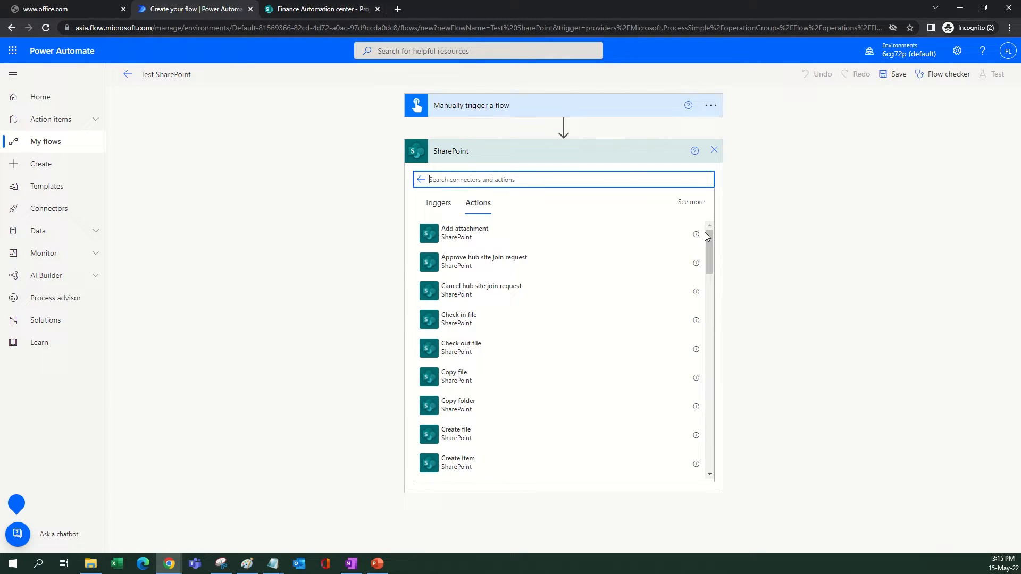
click(437, 202)
scroll(557, 288, down, 3)
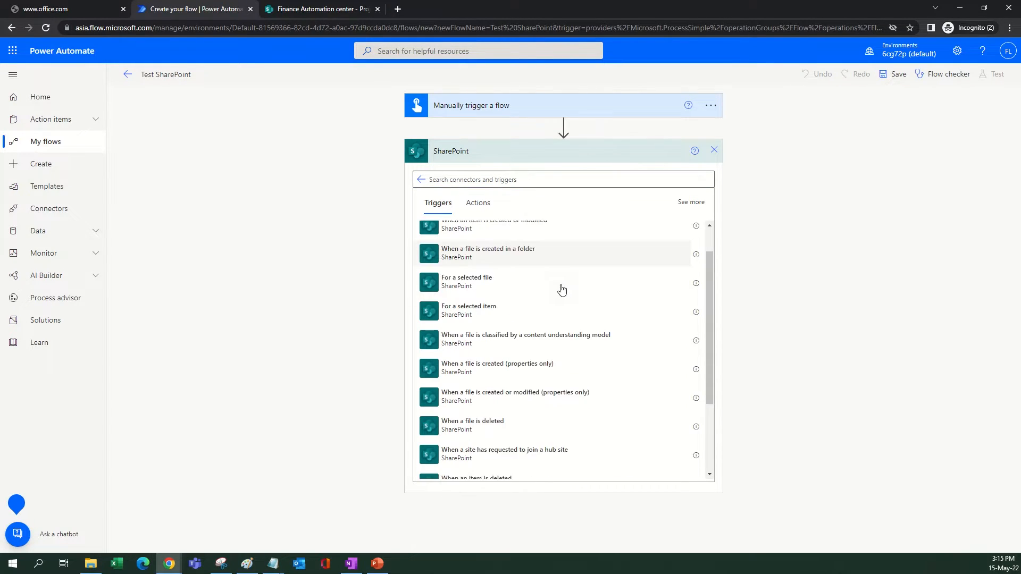
scroll(540, 429, up, 3)
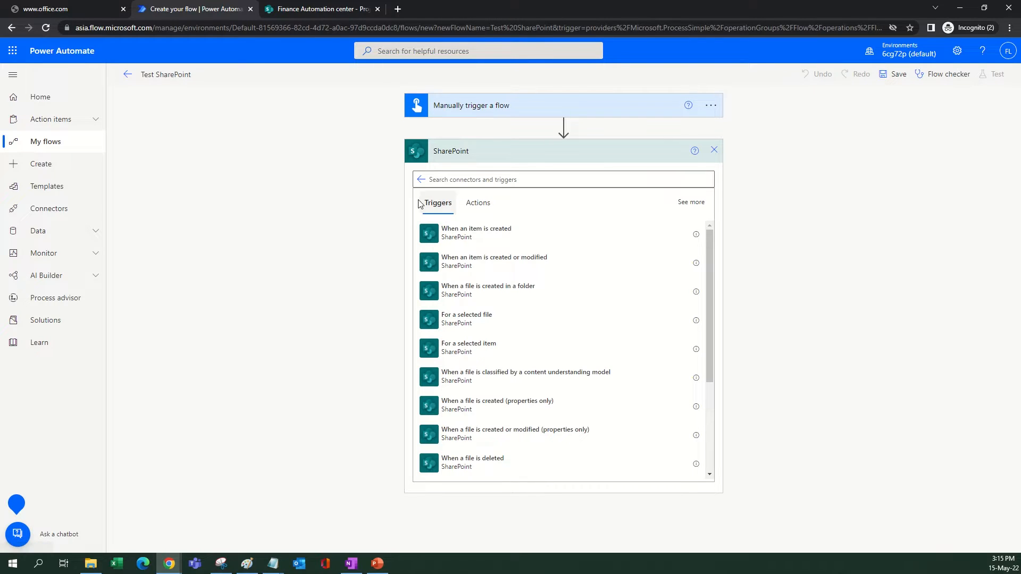
click(477, 203)
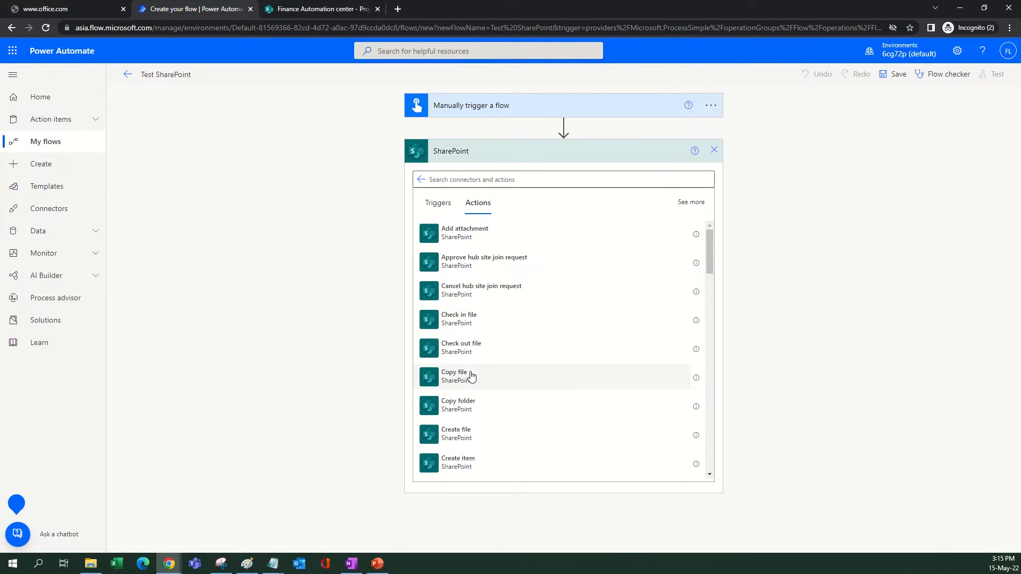
- Search the SharePoint actions for Create and add the Create new folder action to the flow
click(479, 181)
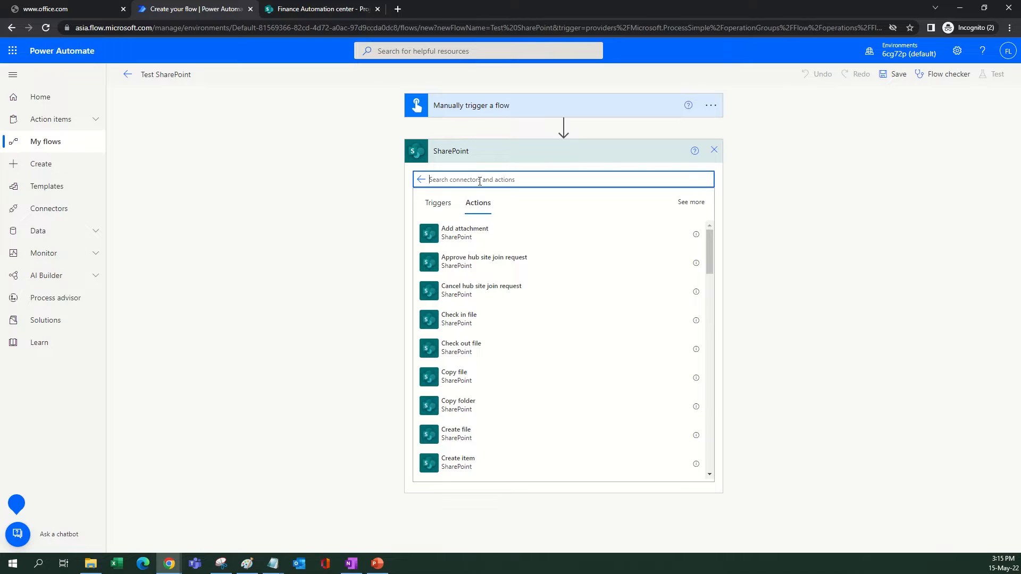
text(Create)
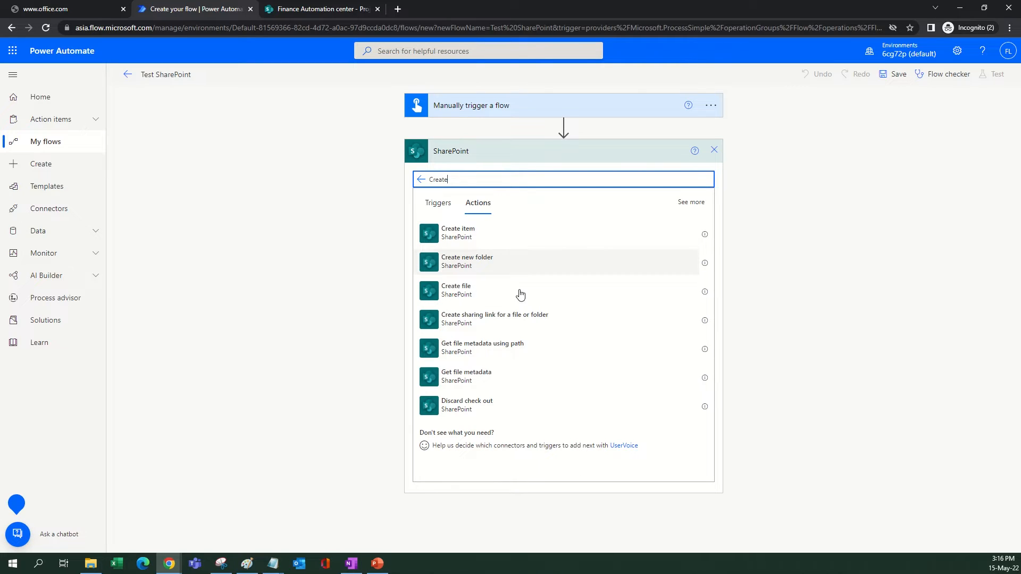
click(453, 273)
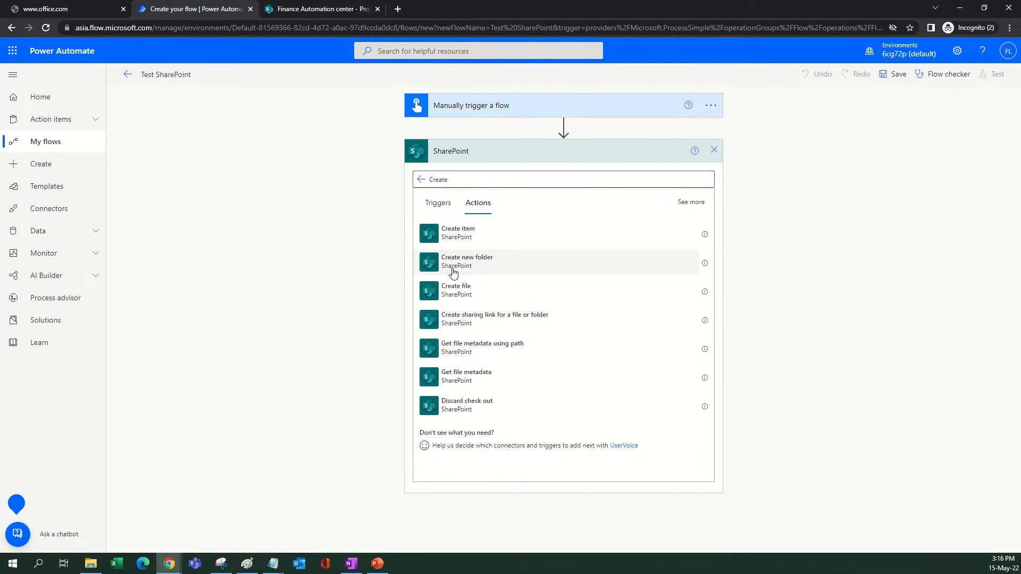
click(481, 269)
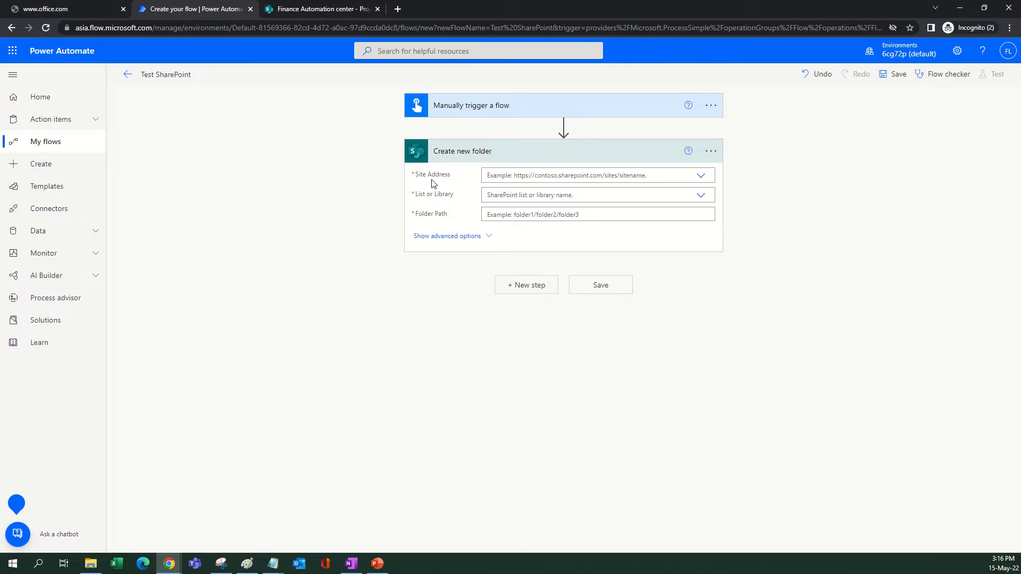
- Set the Create new folder action's site address to Finance Automation center and its library to Documents
click(698, 177)
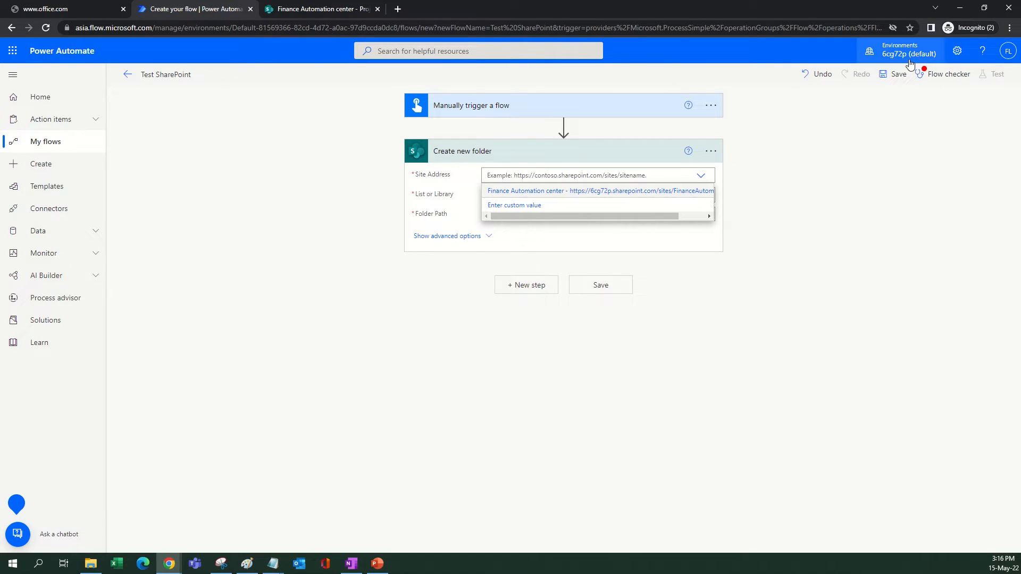
click(520, 191)
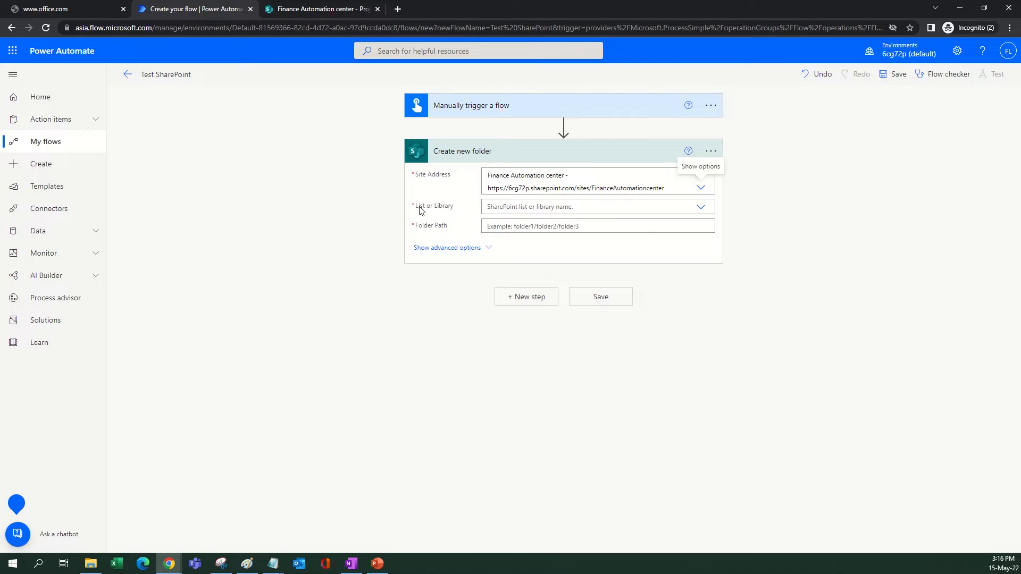
click(699, 207)
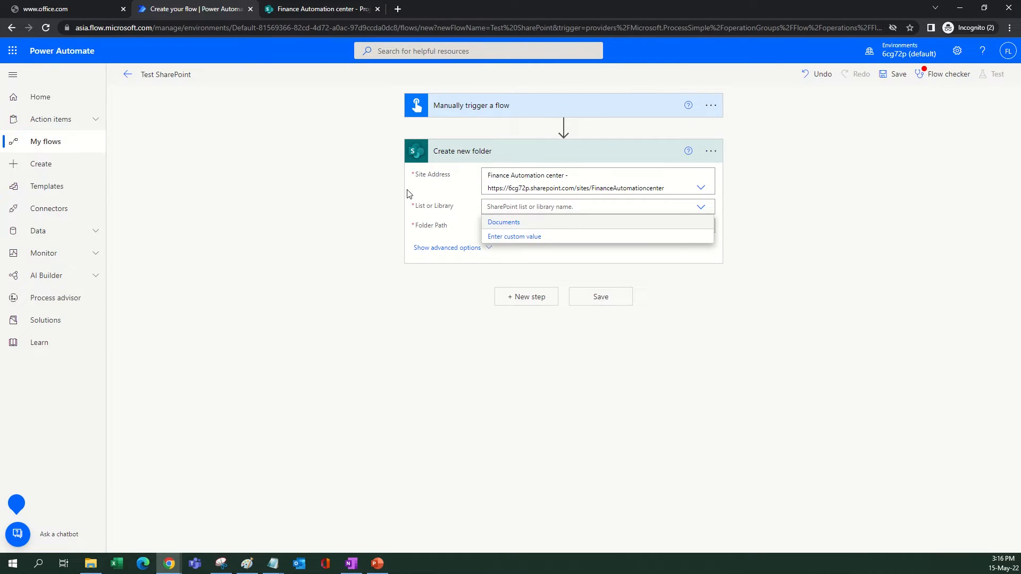
click(512, 224)
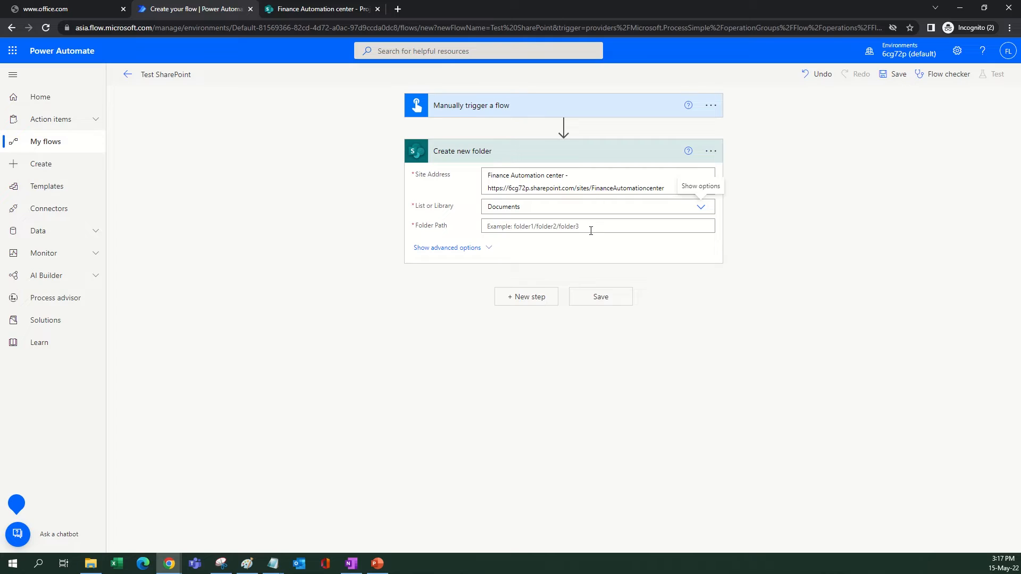
- Check the target location in SharePoint and set the action's folder path to Project One/TestFolder
click(318, 10)
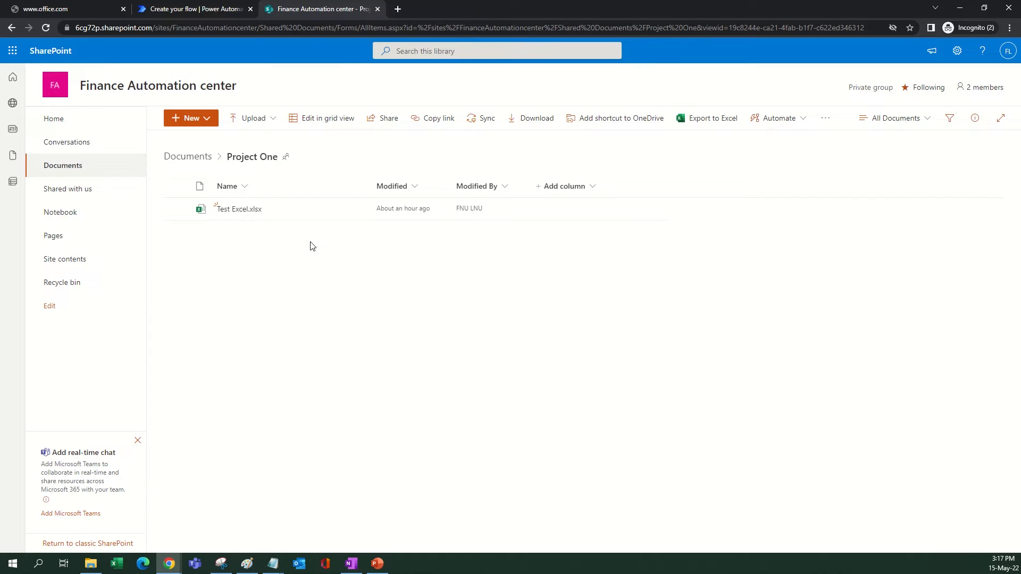
click(149, 9)
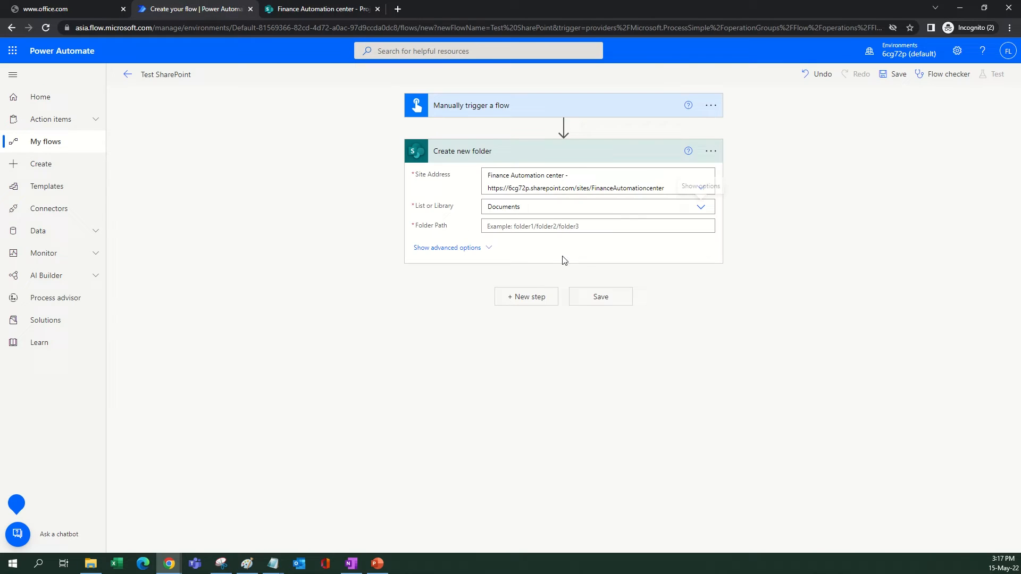
click(566, 227)
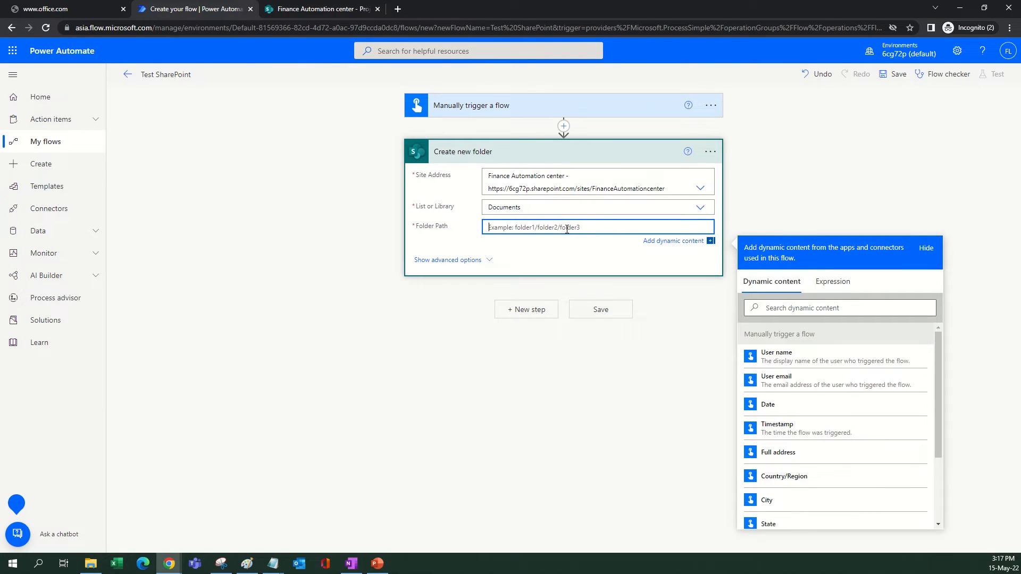
text(Project One/TestFolder)
click(851, 182)
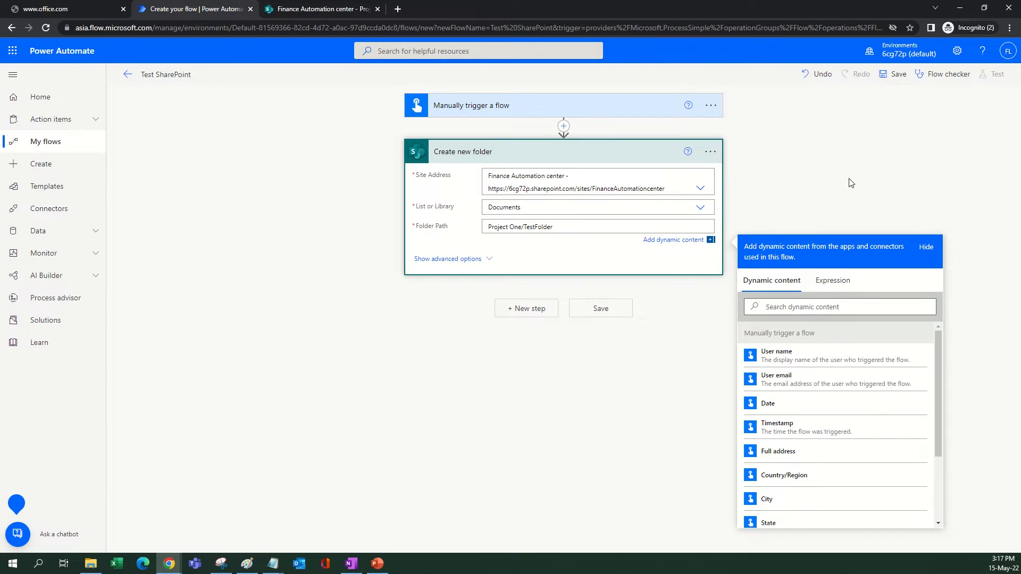
- Save the Test SharePoint flow and run a manual test of it
click(895, 74)
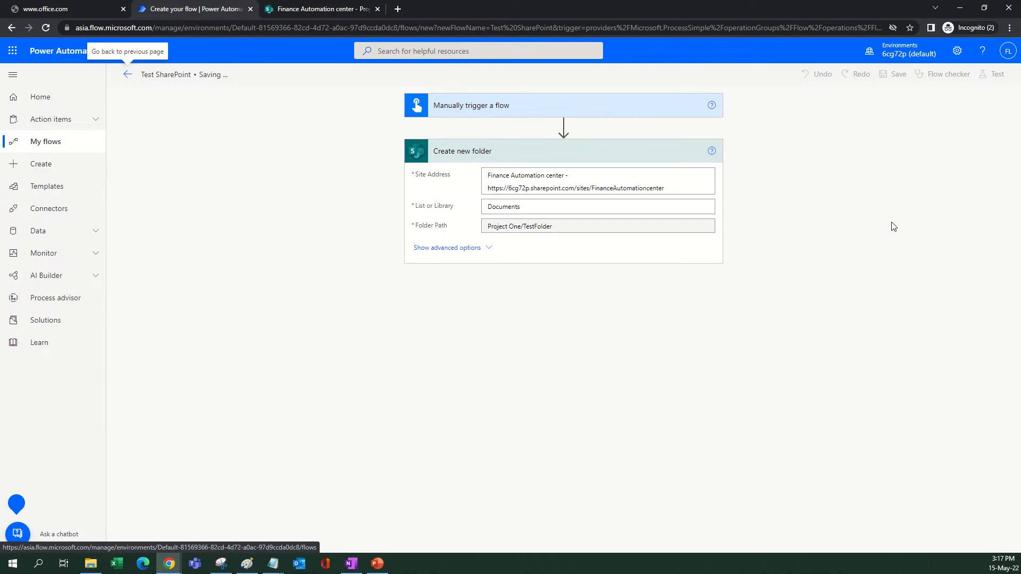
click(989, 74)
click(874, 107)
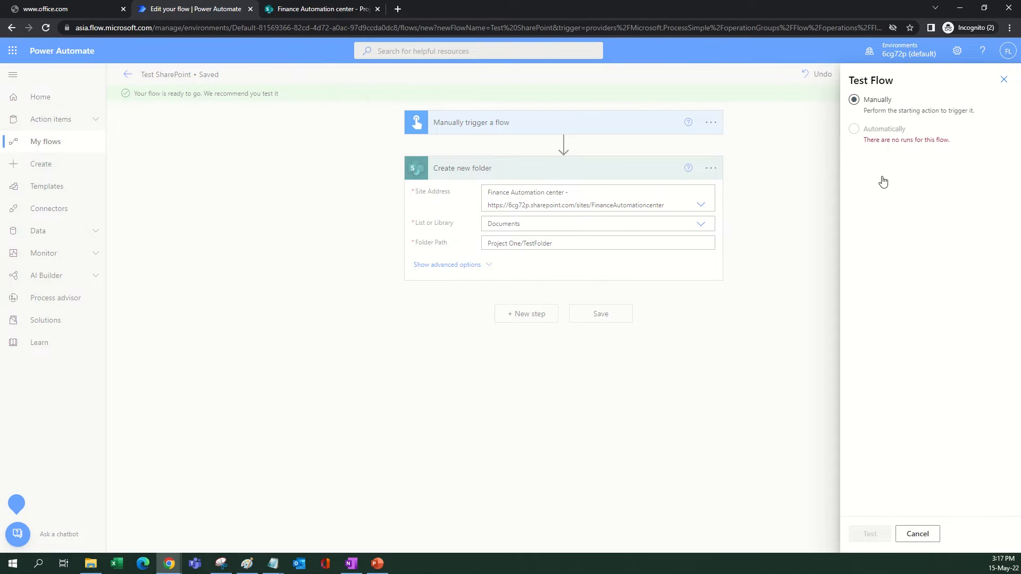
click(871, 534)
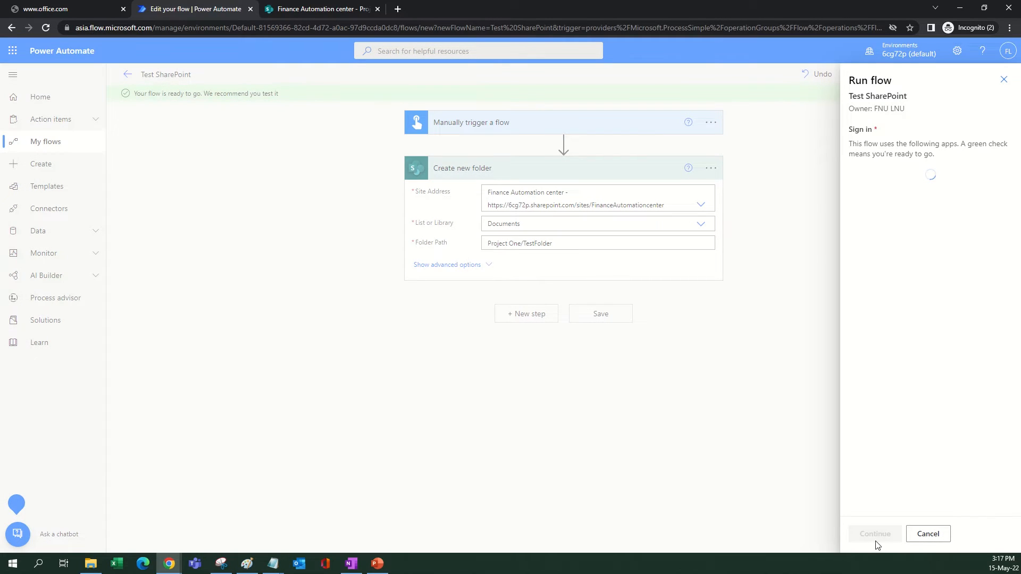
click(874, 534)
click(873, 538)
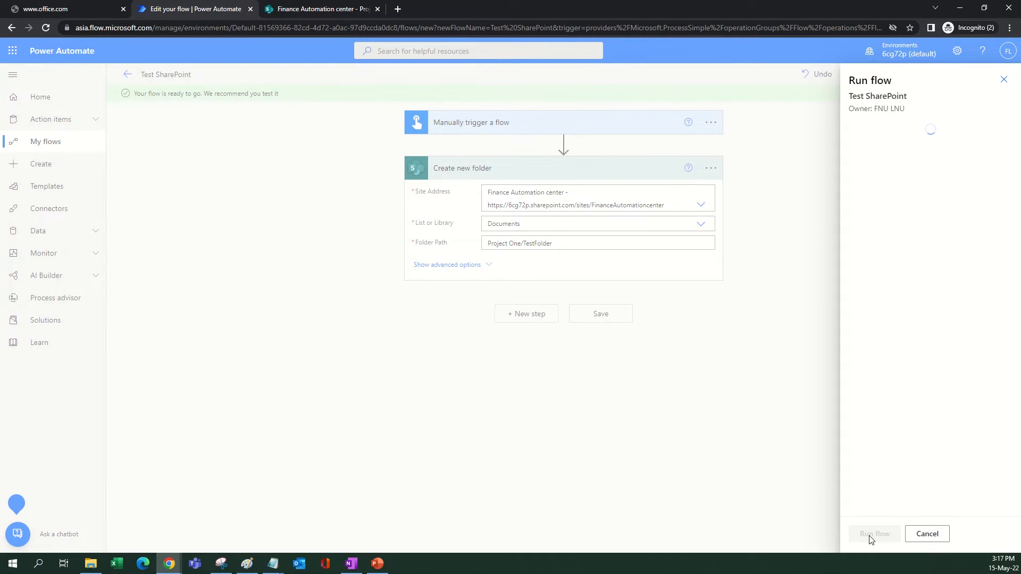
click(862, 532)
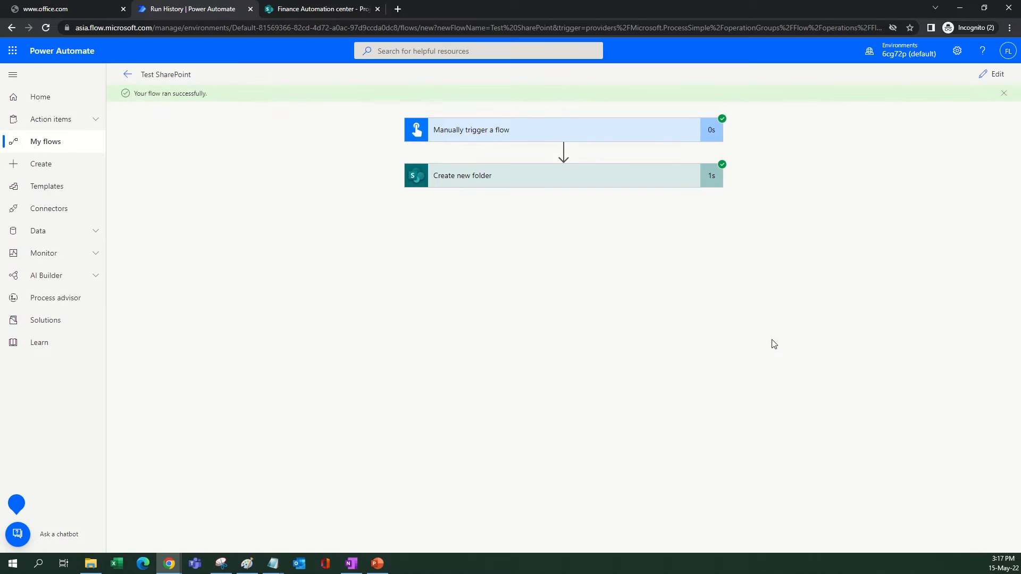
- Examine the run details of the Create new folder action, from its inputs through its output fields to the Full Path value
click(601, 185)
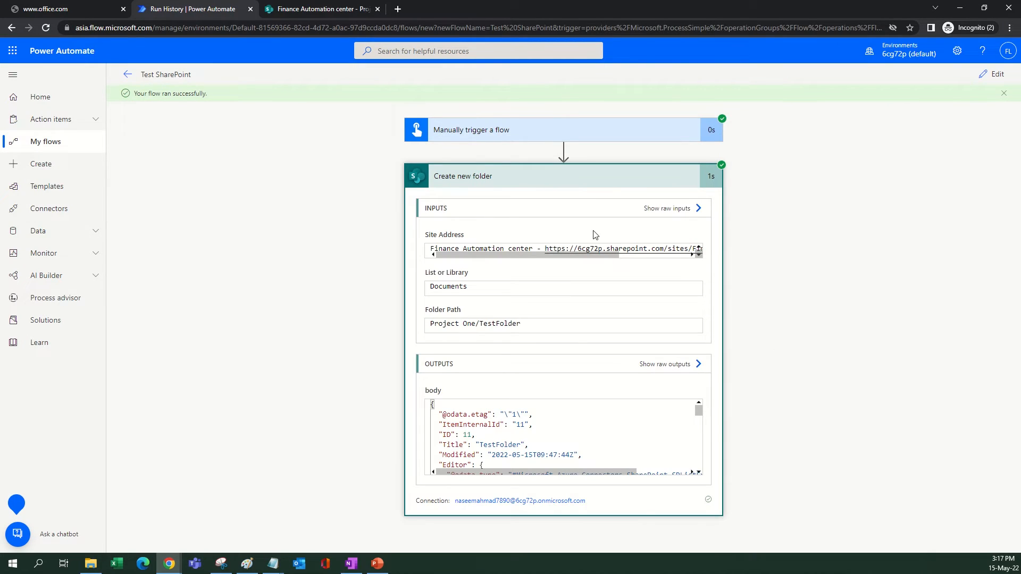
scroll(831, 290, down, 4)
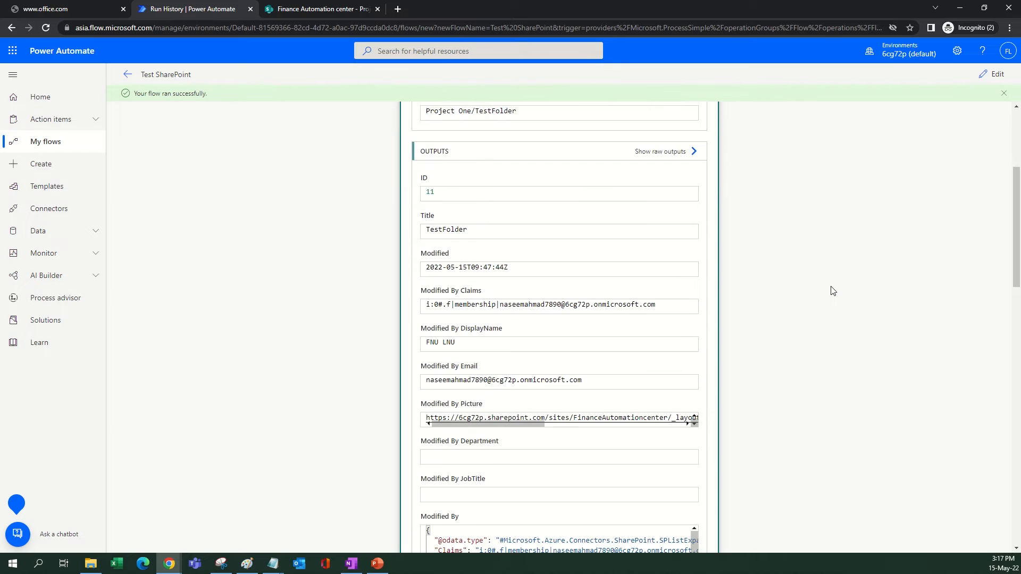
scroll(793, 287, down, 3)
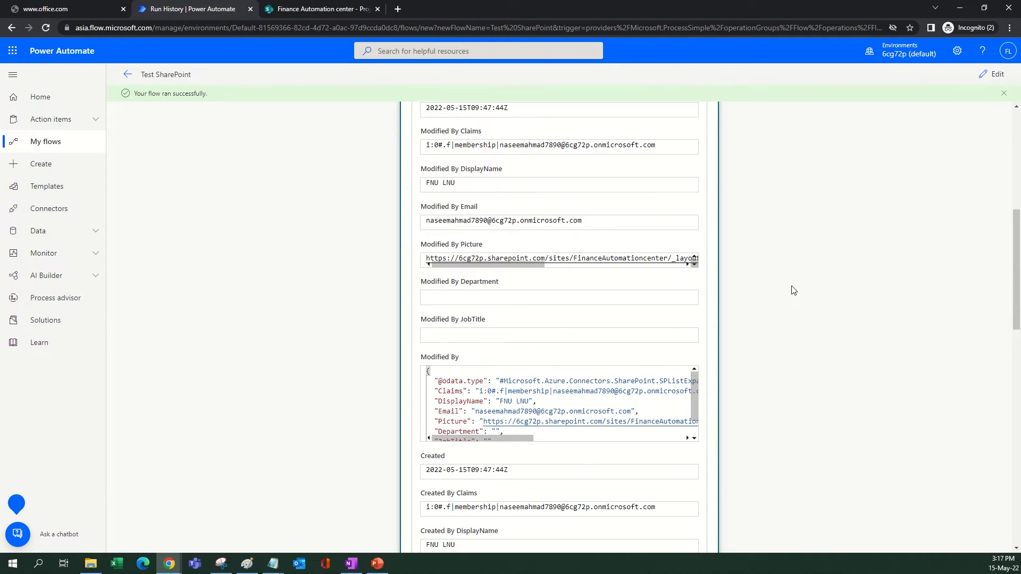
scroll(551, 394, down, 4)
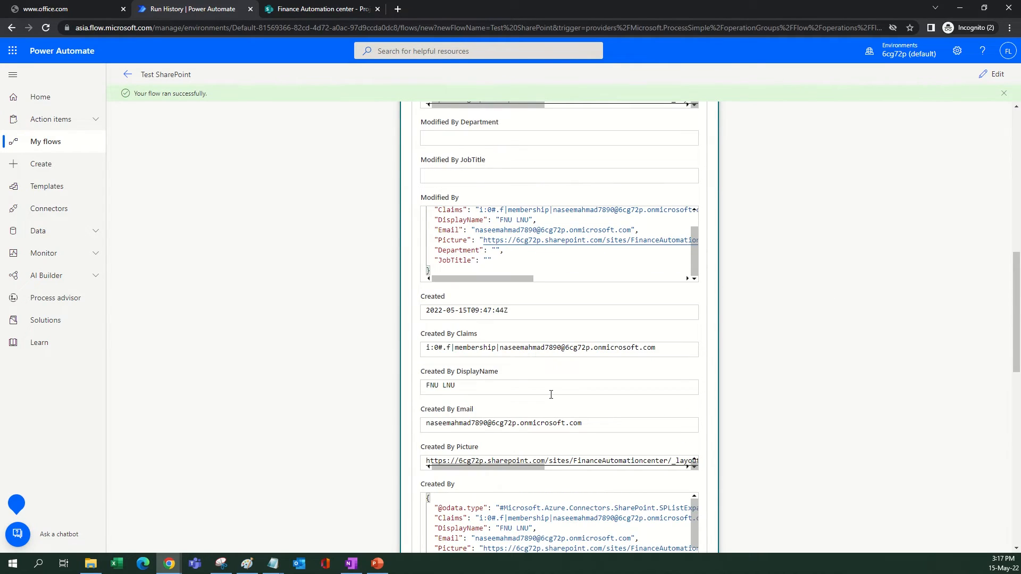
scroll(818, 342, down, 6)
scroll(797, 401, up, 5)
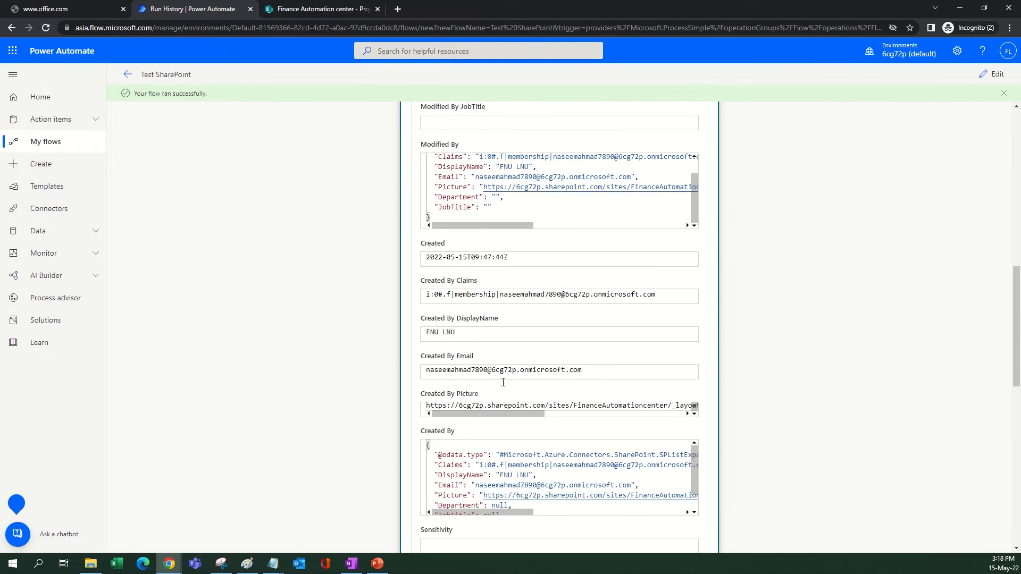
scroll(503, 383, up, 5)
scroll(473, 368, down, 5)
scroll(503, 353, down, 1)
scroll(480, 425, down, 1)
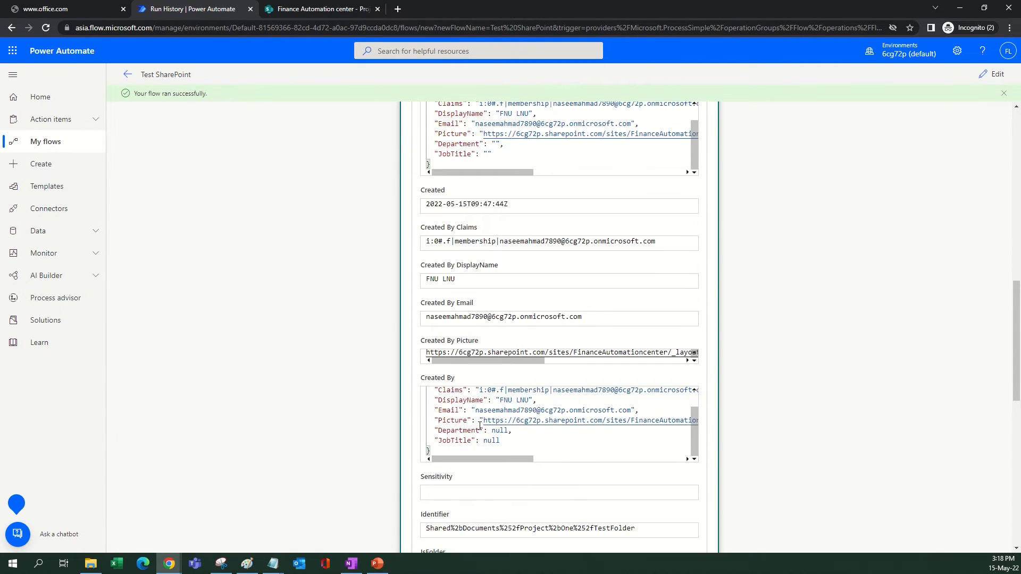
scroll(848, 266, down, 10)
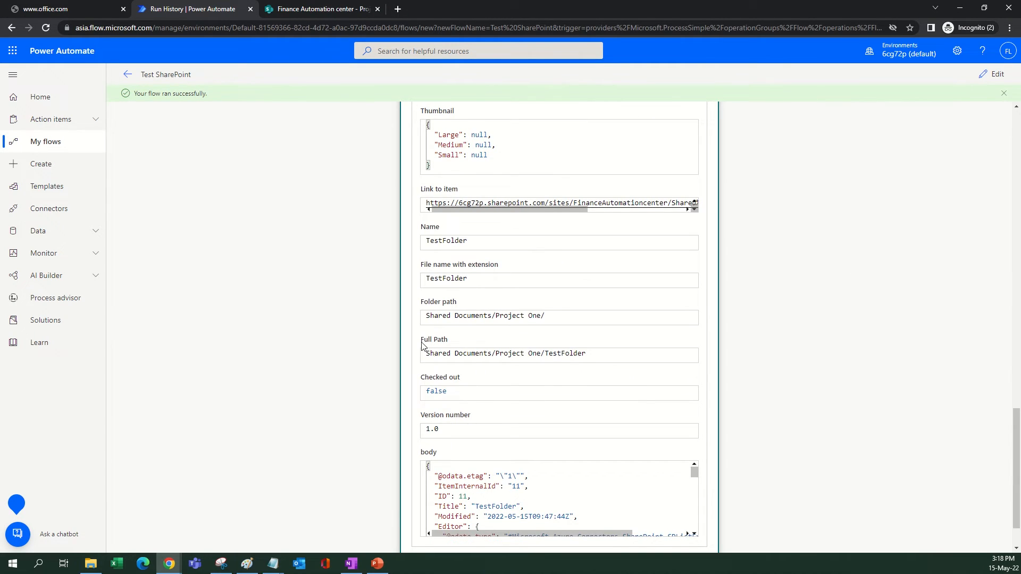
drag(420, 341, 453, 345)
drag(587, 353, 432, 353)
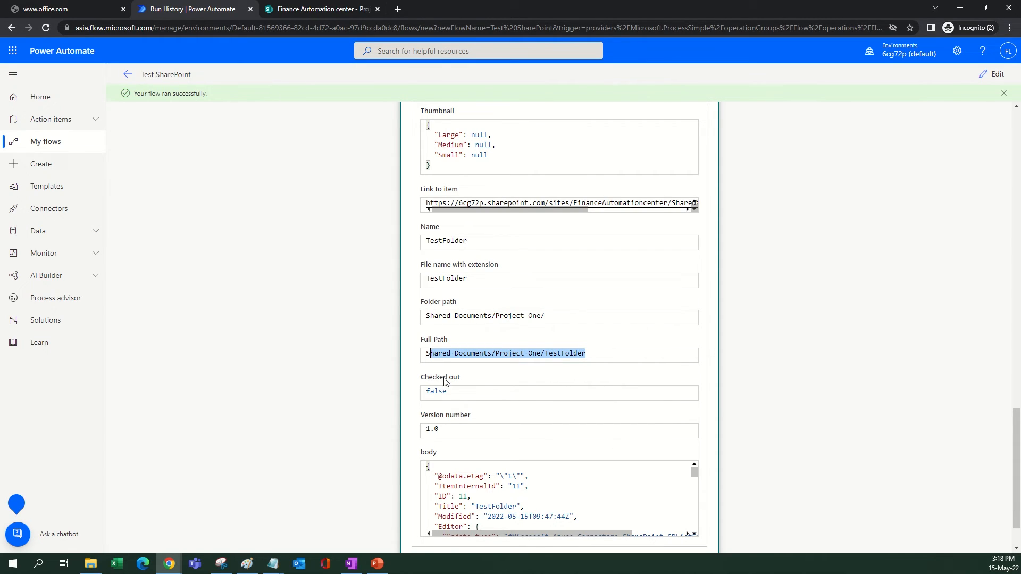
- Reopen the Project One folder from the Documents library in SharePoint to check for TestFolder, and return to the flow in Power Automate
click(295, 4)
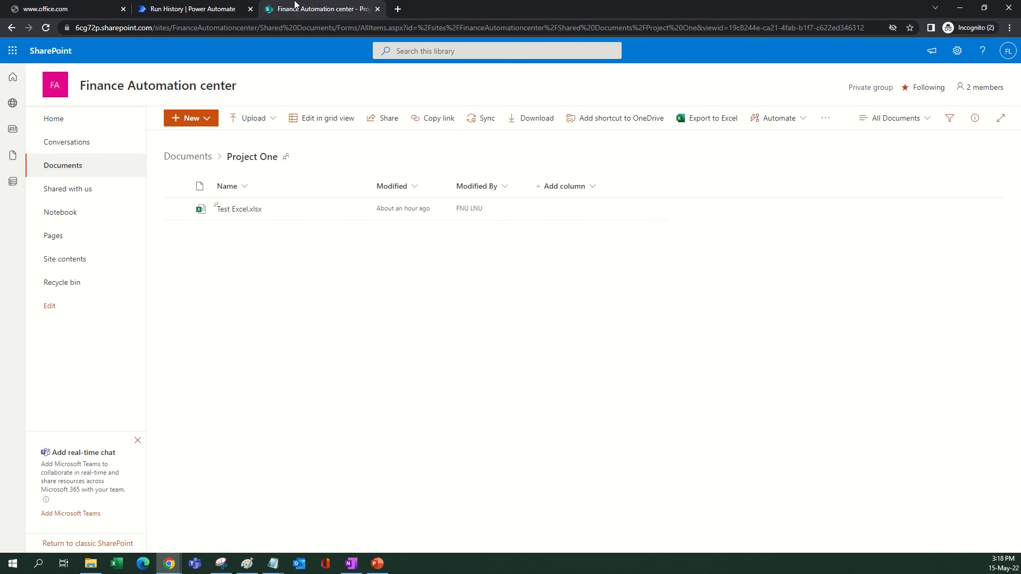
click(187, 156)
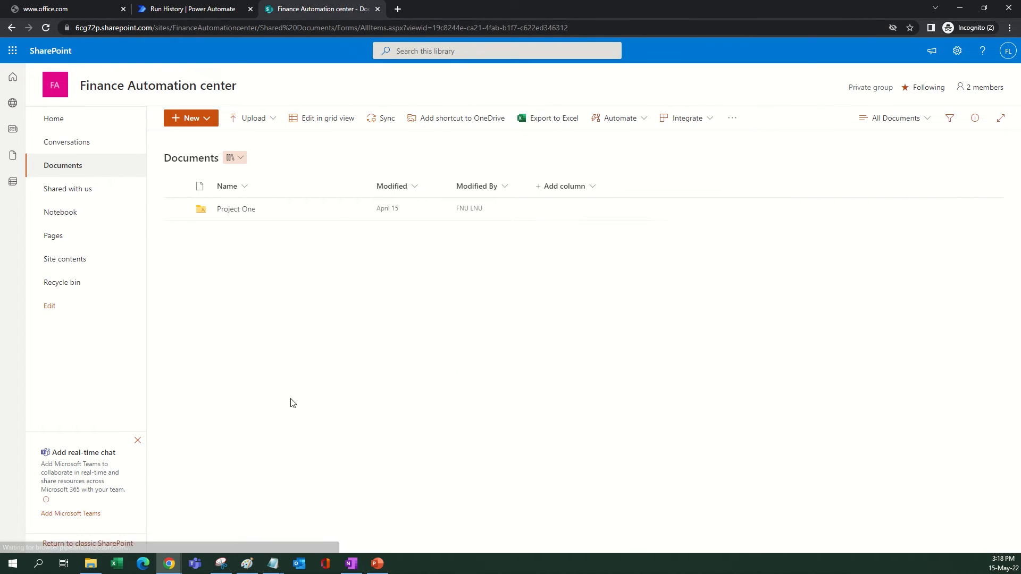
click(236, 209)
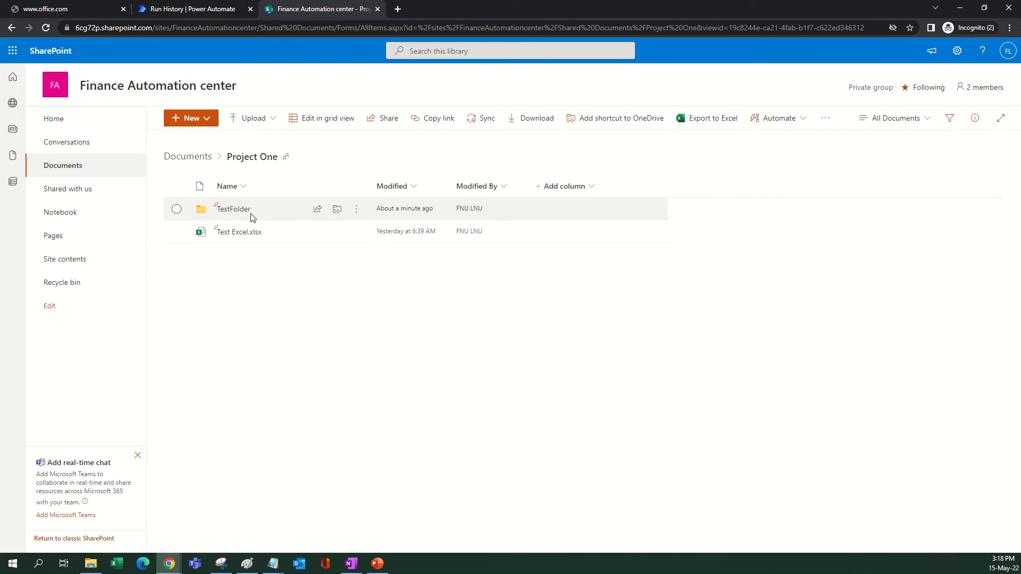
key(ctrl+shift+Tab)
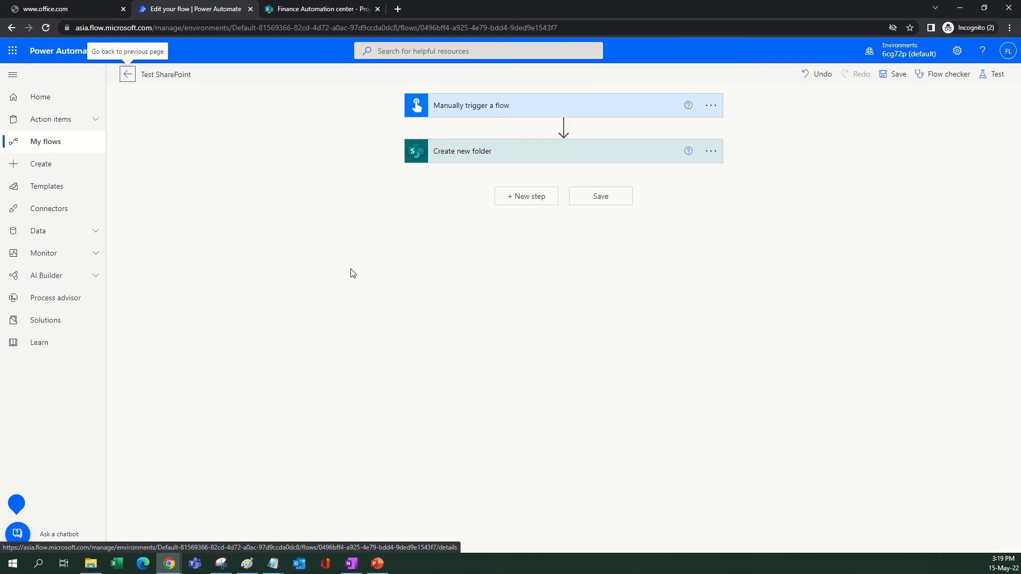